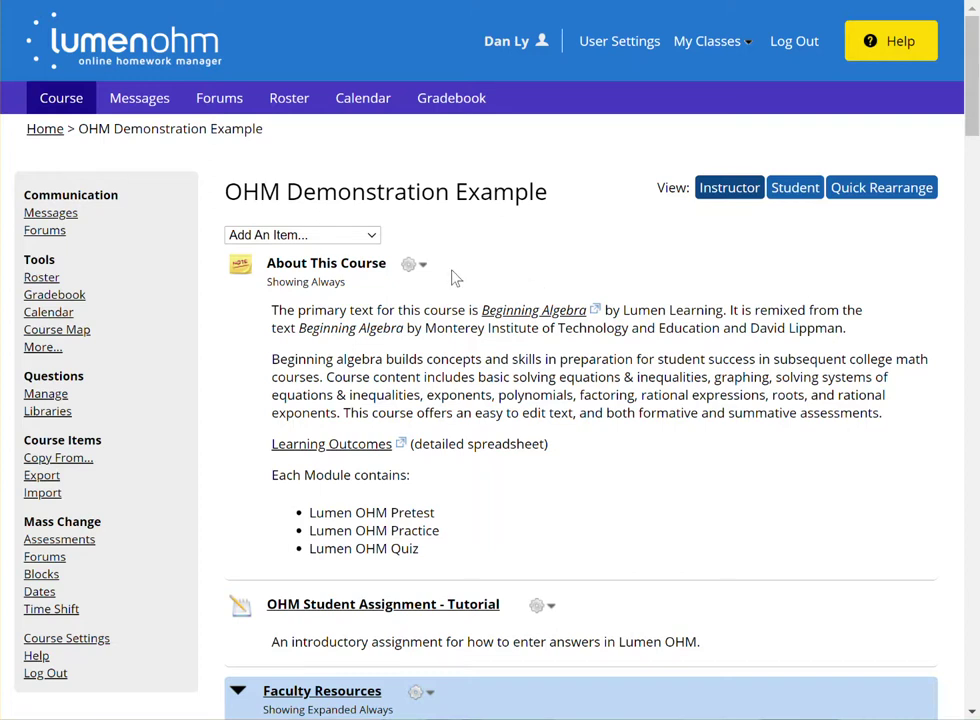
# Open the OHM Demonstration Example course gradebook and its Settings page.
pyautogui.click(74, 300)
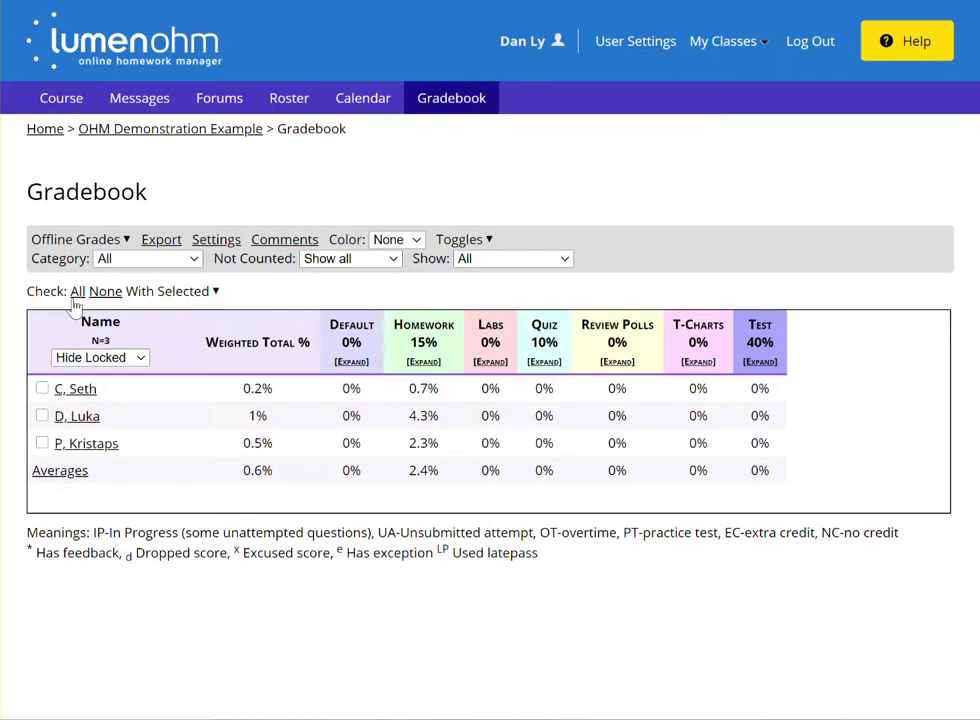
pyautogui.click(218, 241)
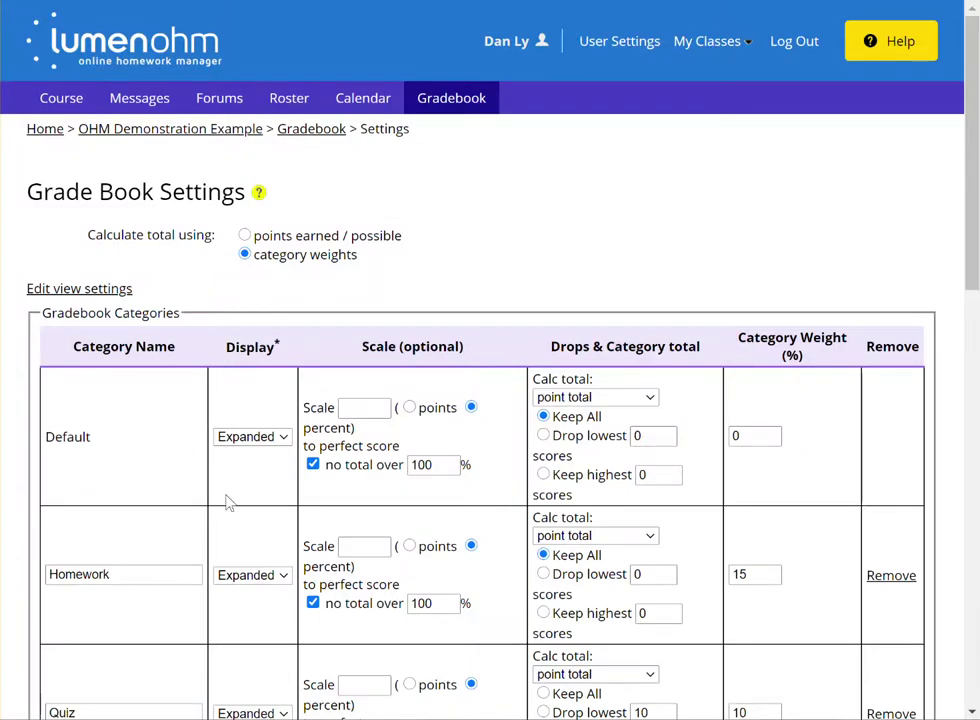
# Review the Gradebook Categories: Homework 15%, Quiz and Classwork 10% each.
pyautogui.scroll(-2, 229, 503)
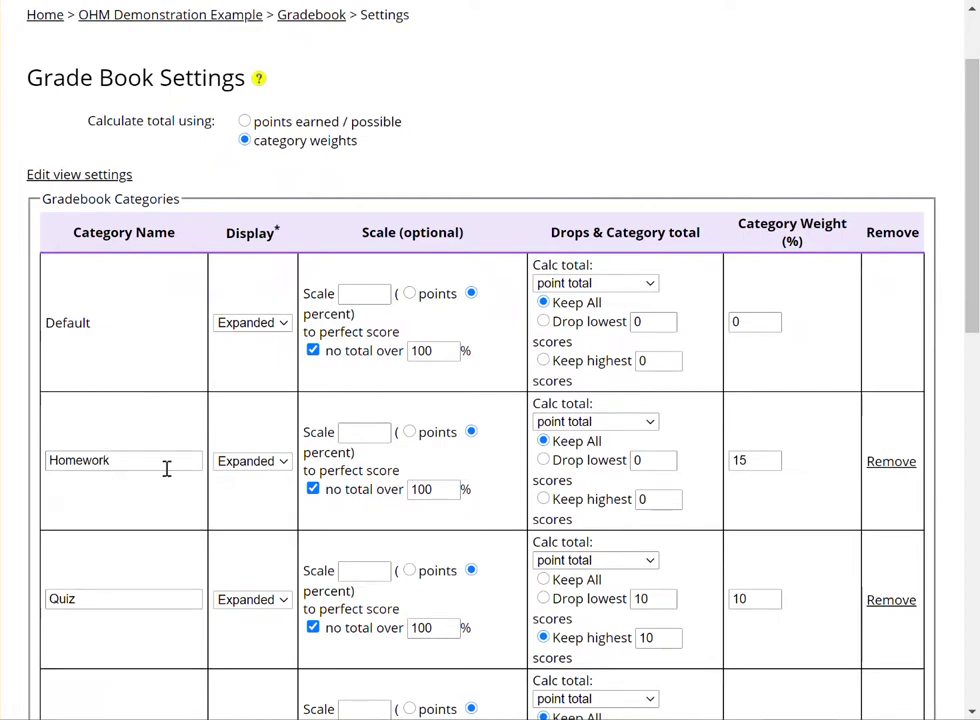
pyautogui.scroll(-2, 167, 468)
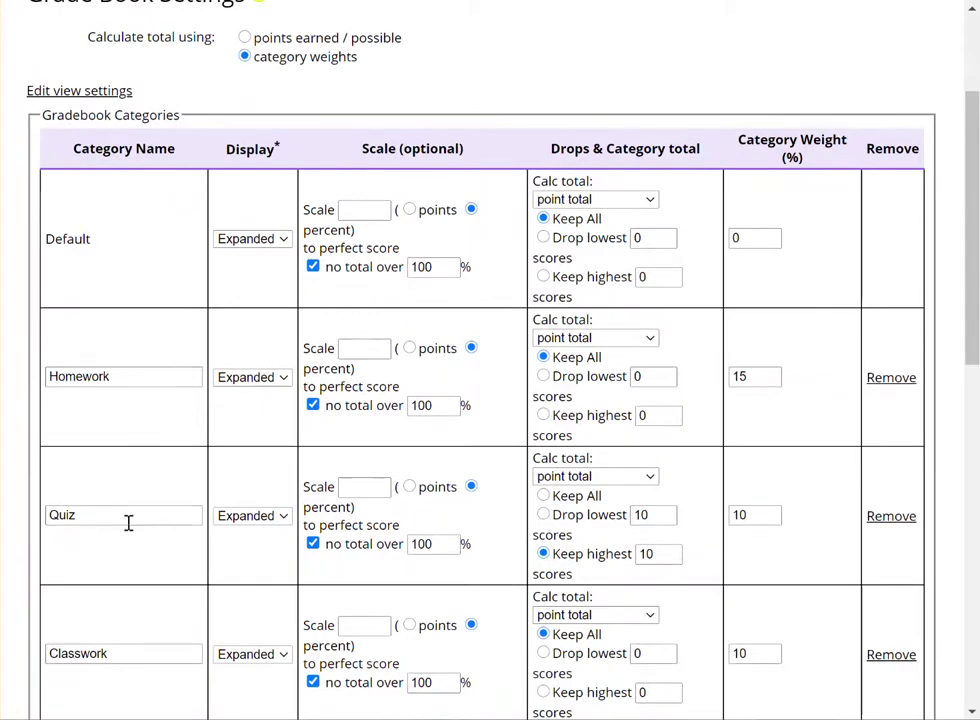
pyautogui.scroll(-1, 127, 521)
pyautogui.scroll(-3, 127, 521)
pyautogui.scroll(-2, 127, 521)
pyautogui.scroll(-2, 128, 522)
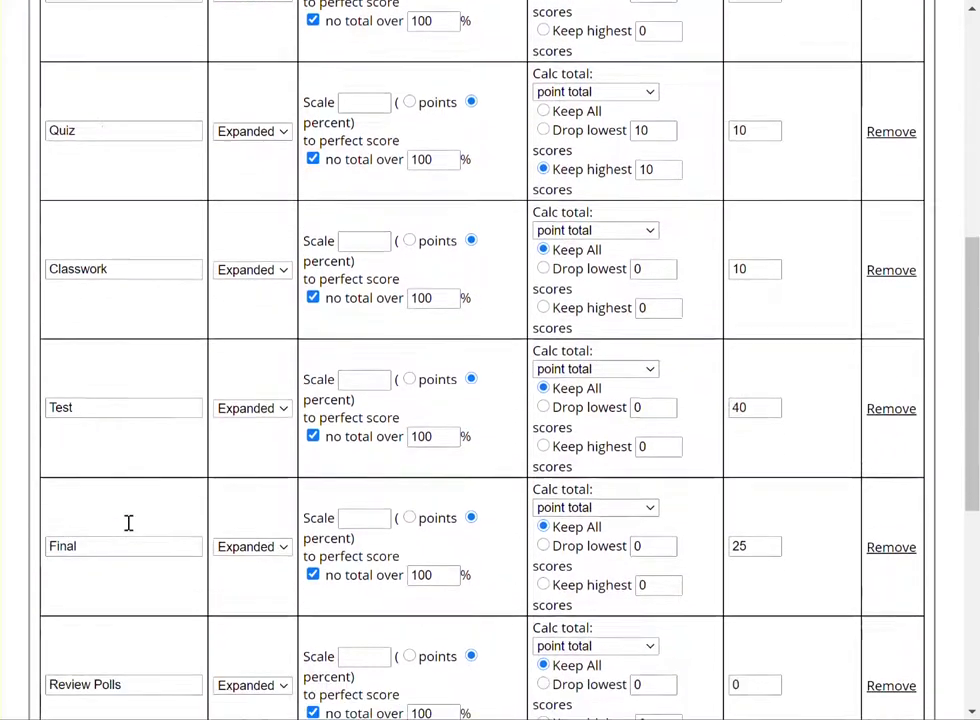
pyautogui.scroll(-3, 128, 522)
pyautogui.scroll(-2, 128, 522)
pyautogui.scroll(-3, 128, 522)
pyautogui.scroll(-1, 128, 522)
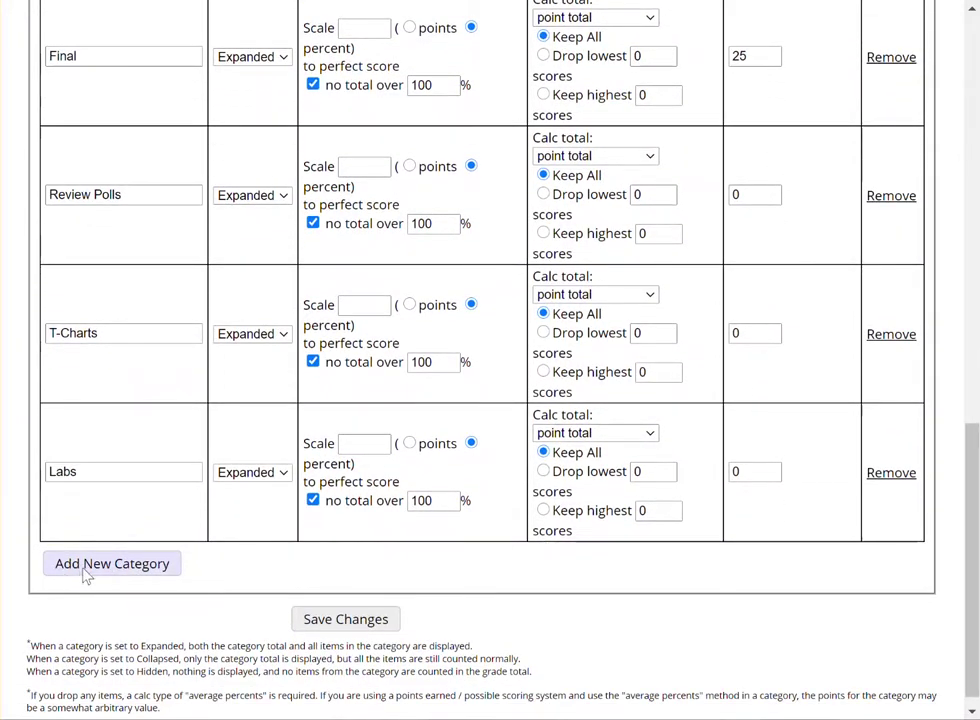
pyautogui.scroll(2, 187, 475)
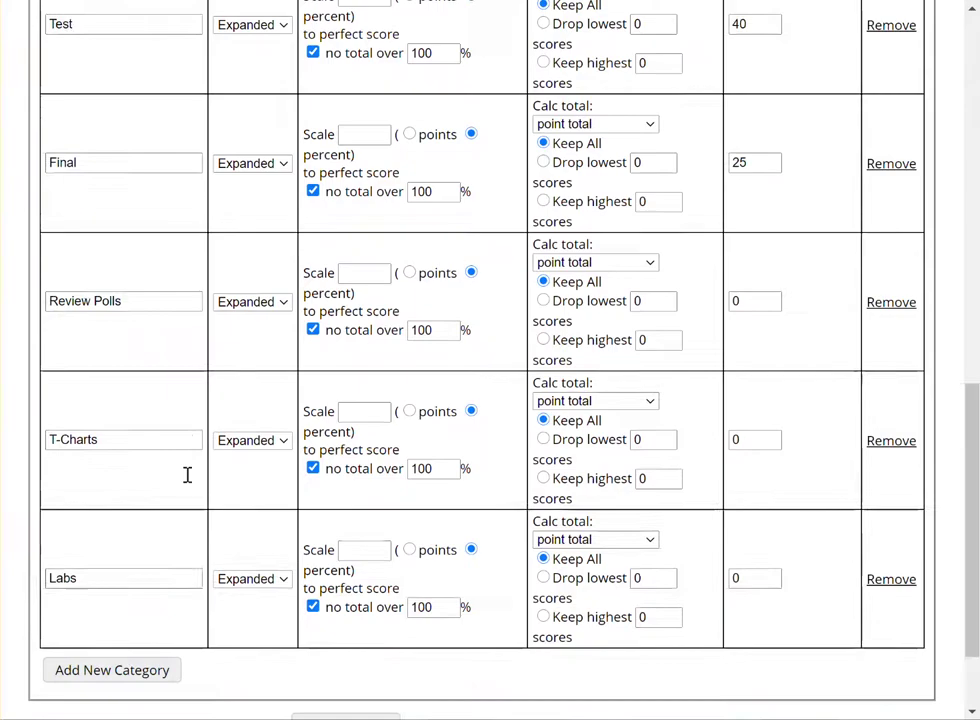
pyautogui.scroll(4, 187, 477)
pyautogui.scroll(5, 187, 481)
pyautogui.scroll(5, 189, 482)
pyautogui.scroll(1, 188, 483)
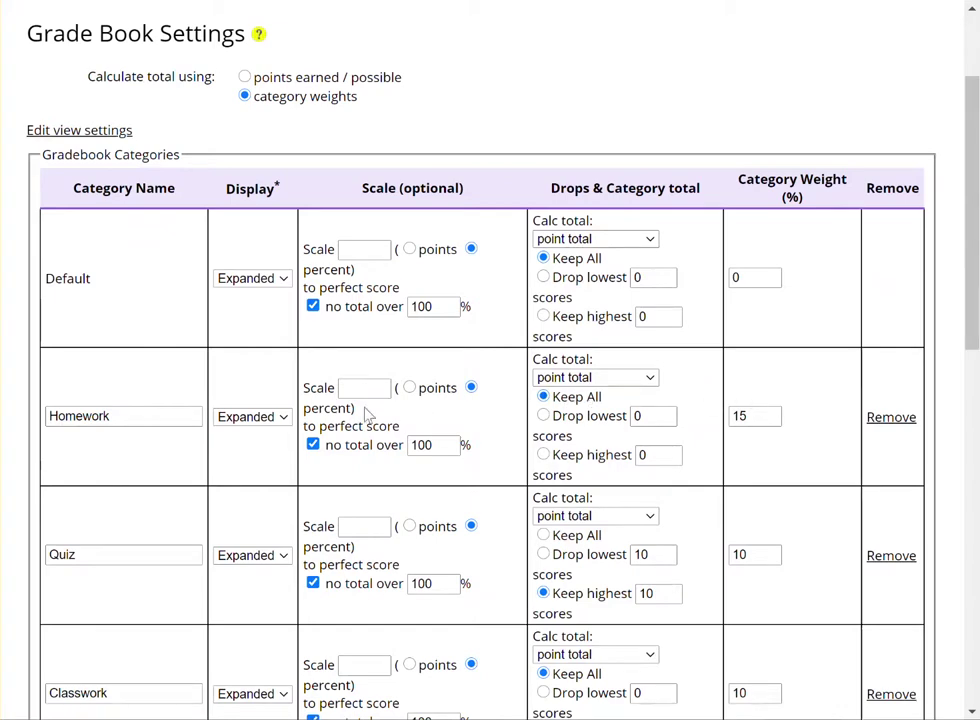
pyautogui.scroll(1, 349, 440)
pyautogui.scroll(2, 349, 447)
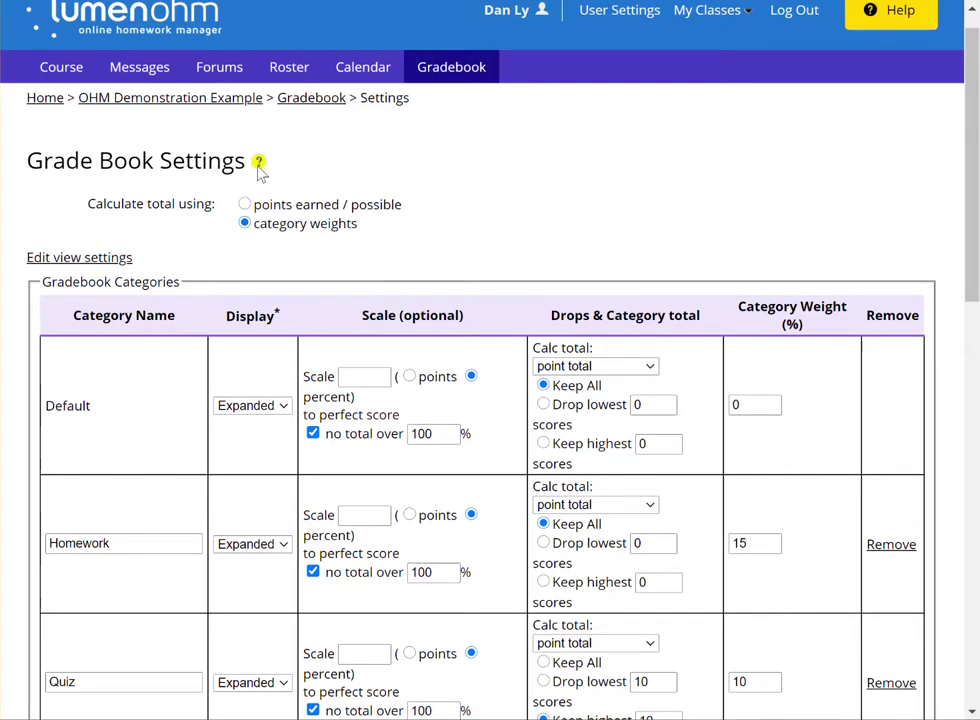
pyautogui.rightClick(263, 173)
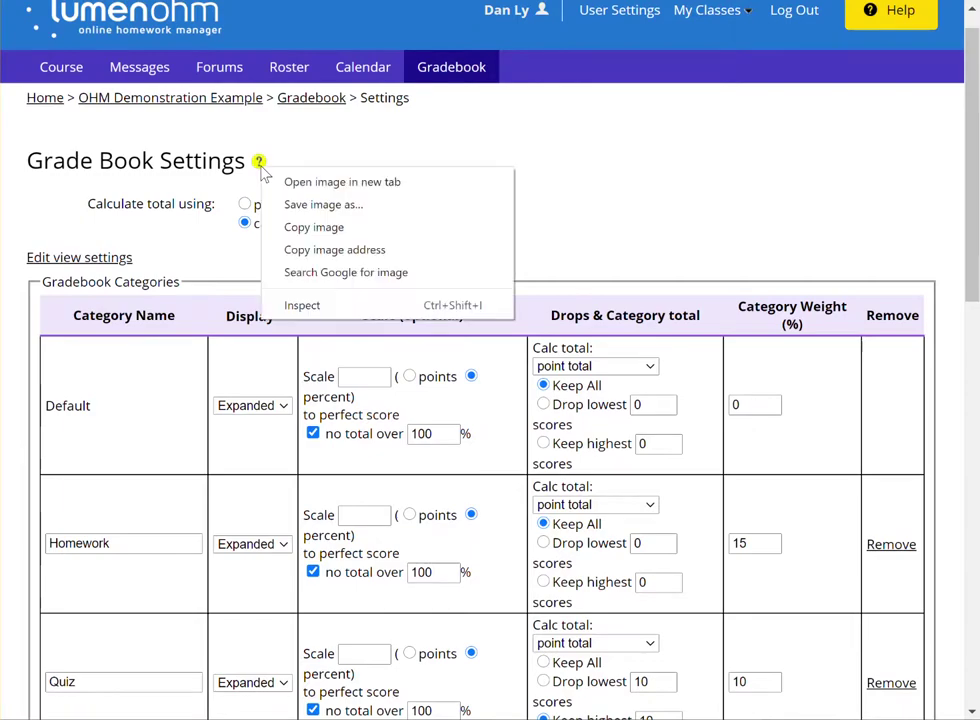
pyautogui.click(260, 164)
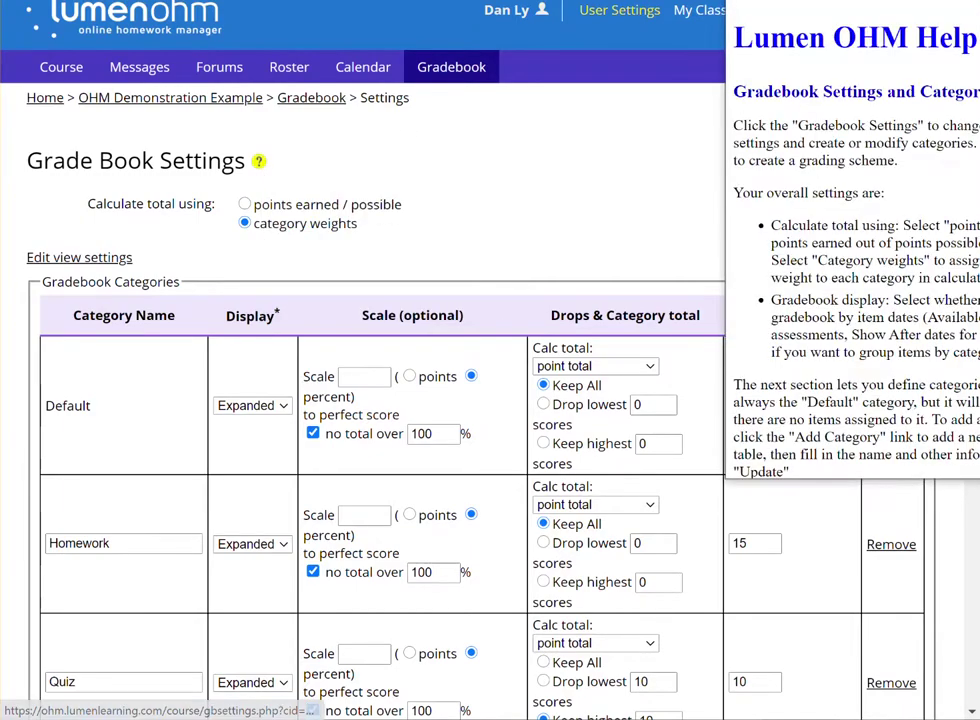
pyautogui.moveTo(950, 5); pyautogui.dragTo(565, 68)
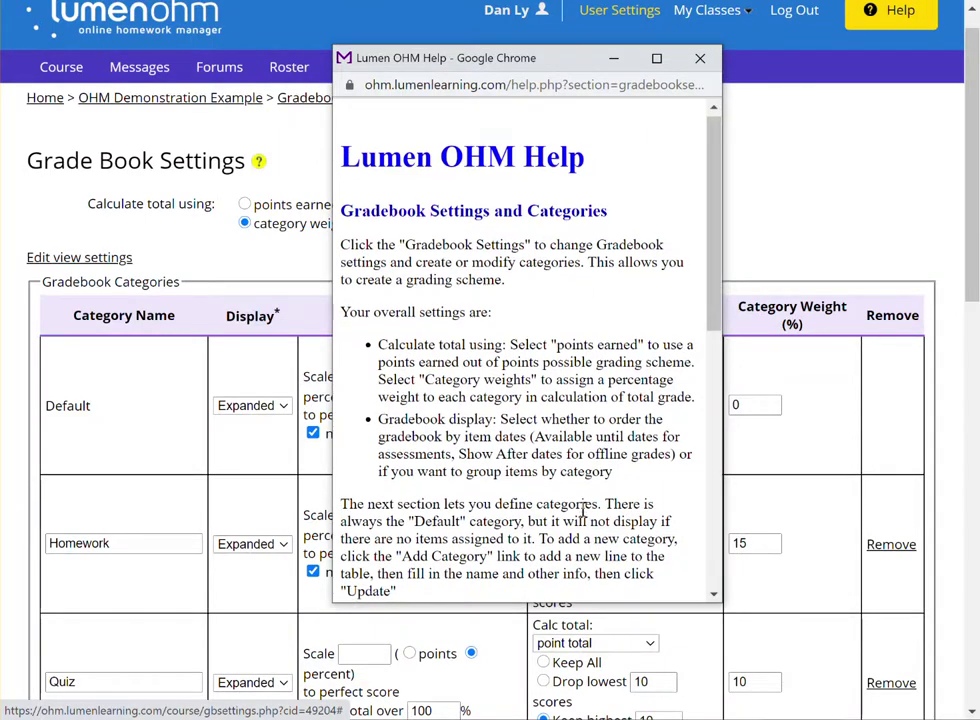
pyautogui.scroll(-3, 583, 510)
pyautogui.scroll(-3, 583, 510)
pyautogui.scroll(-3, 586, 447)
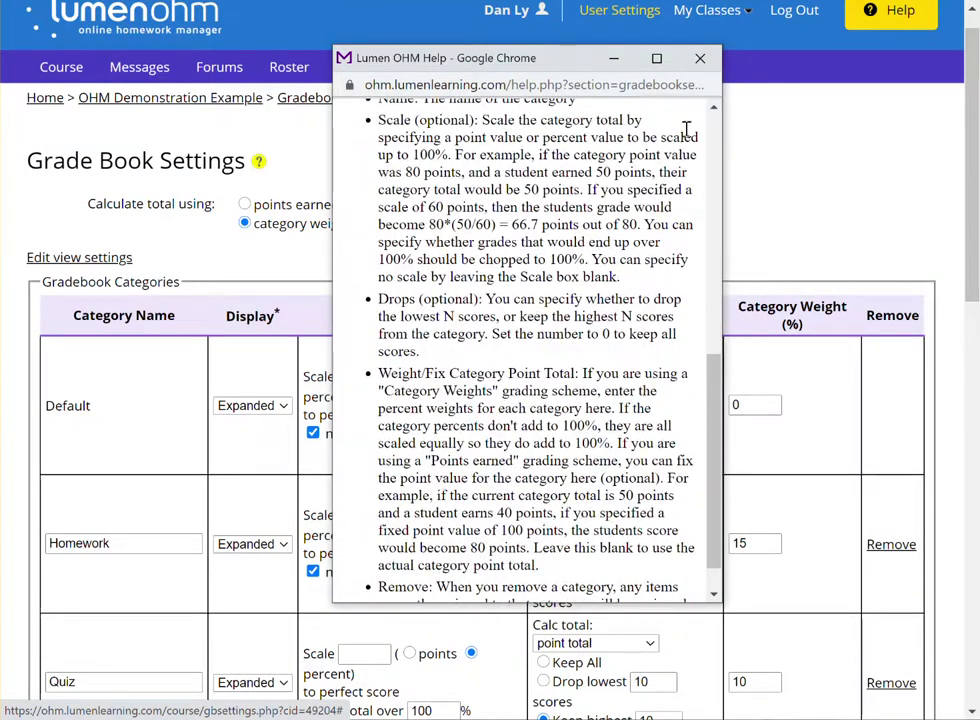
pyautogui.click(700, 59)
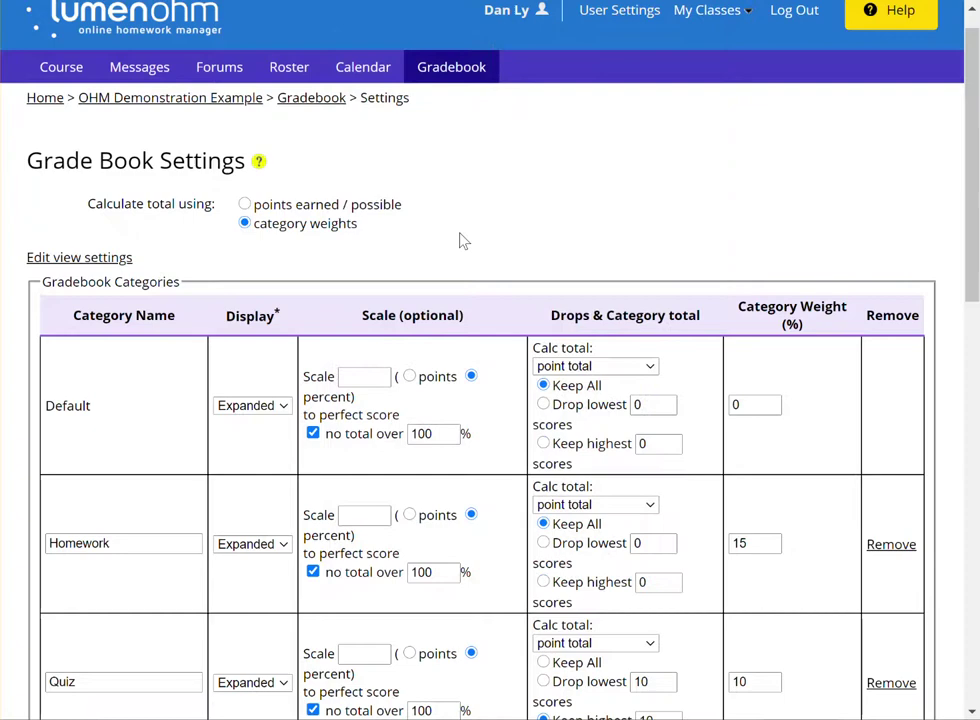
pyautogui.scroll(-1, 463, 240)
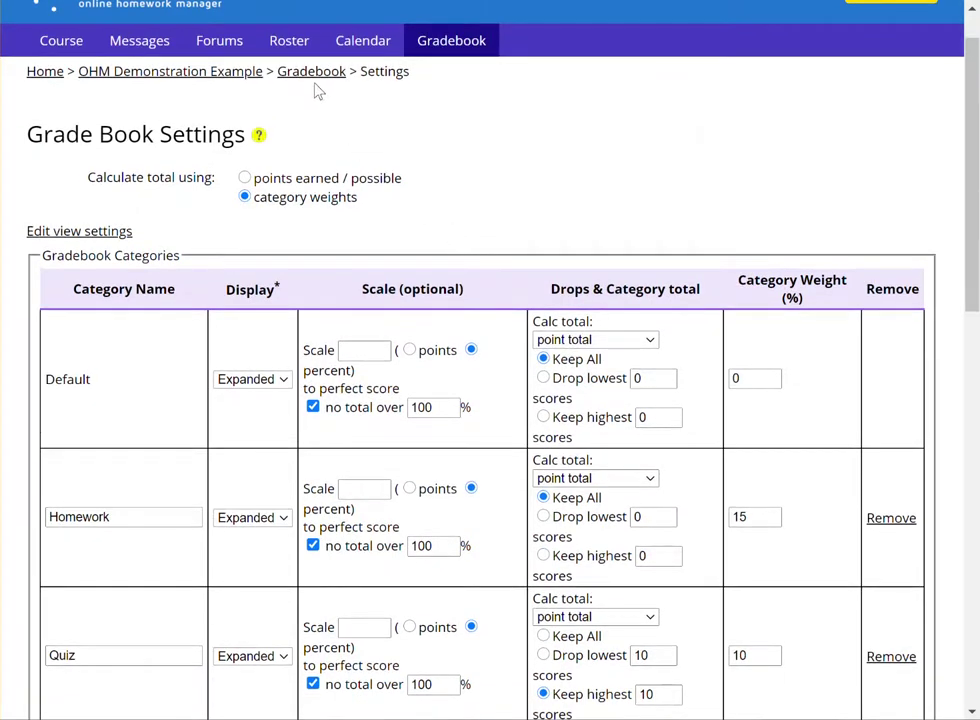
# Return to the gradebook and expand the Homework (15%) category into its assignment columns.
pyautogui.click(307, 80)
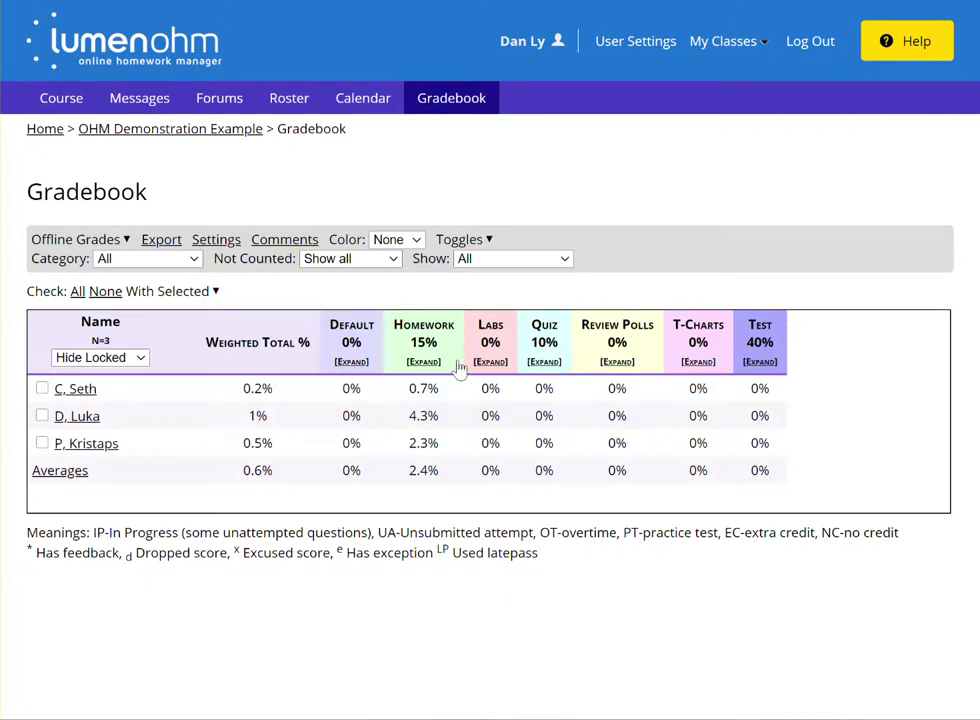
pyautogui.click(424, 362)
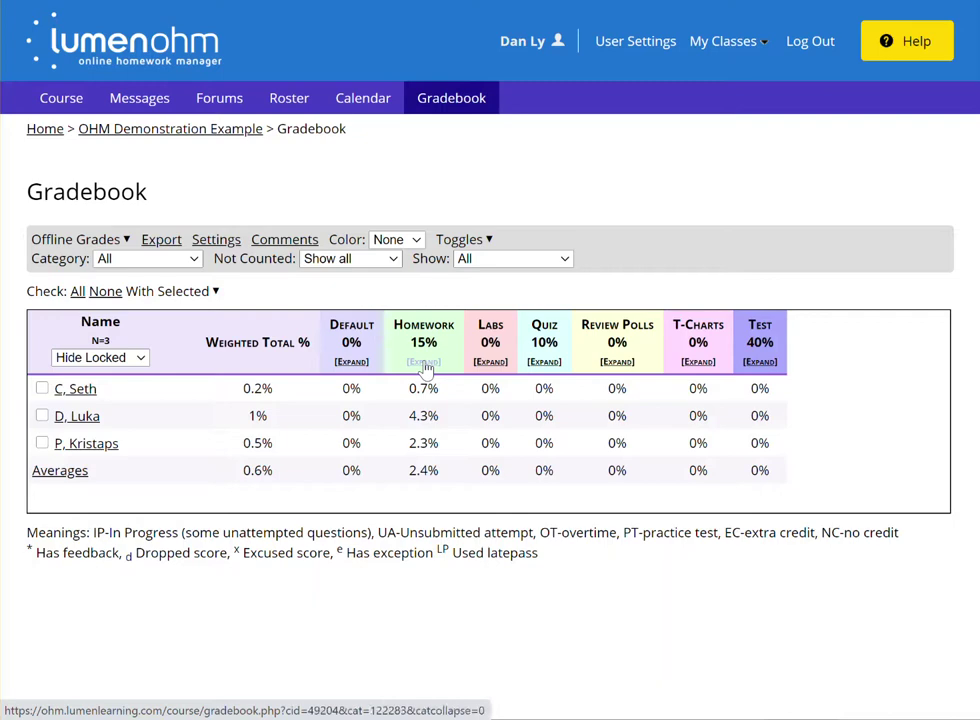
pyautogui.hscroll(5, 766, 557)
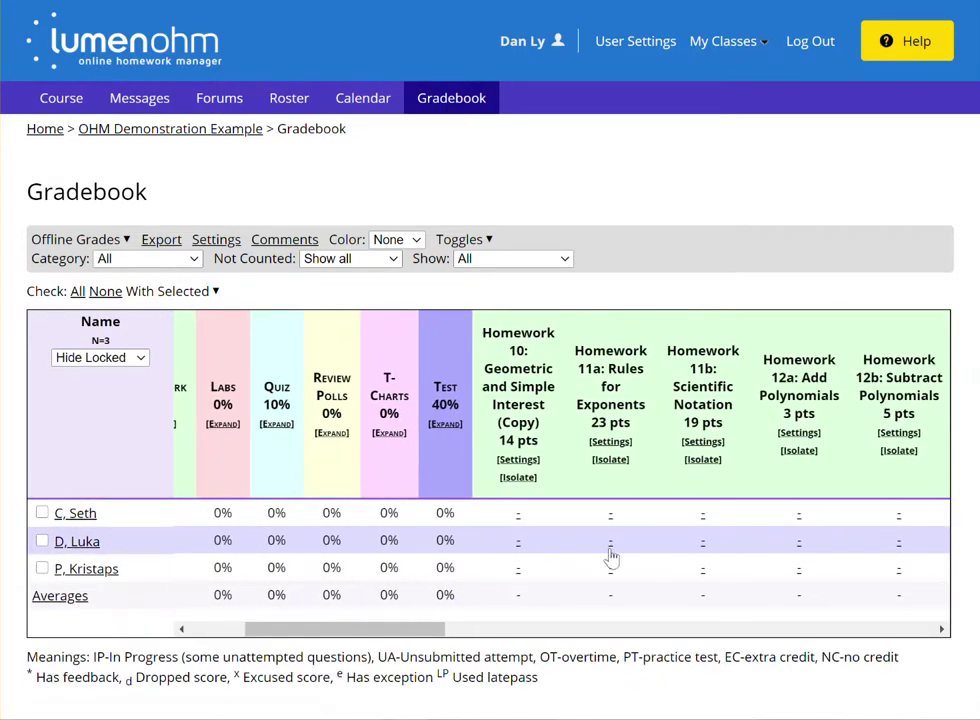
pyautogui.hscroll(-5, 213, 633)
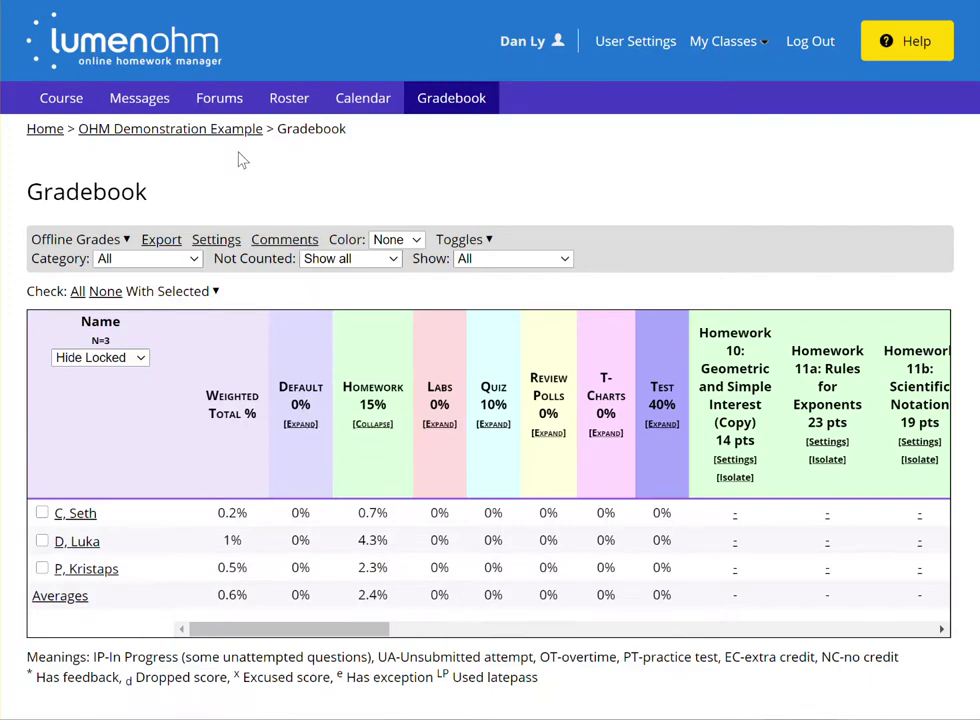
# From the course page, open the Settings of OHM Student Assignment - Tutorial.
pyautogui.click(188, 134)
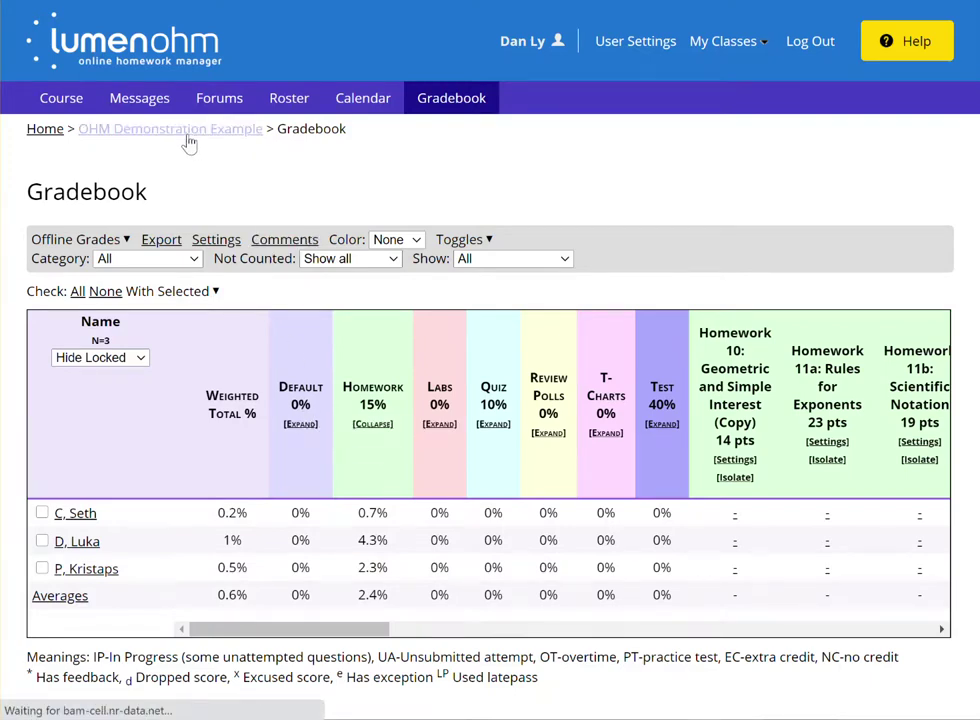
pyautogui.scroll(-3, 672, 492)
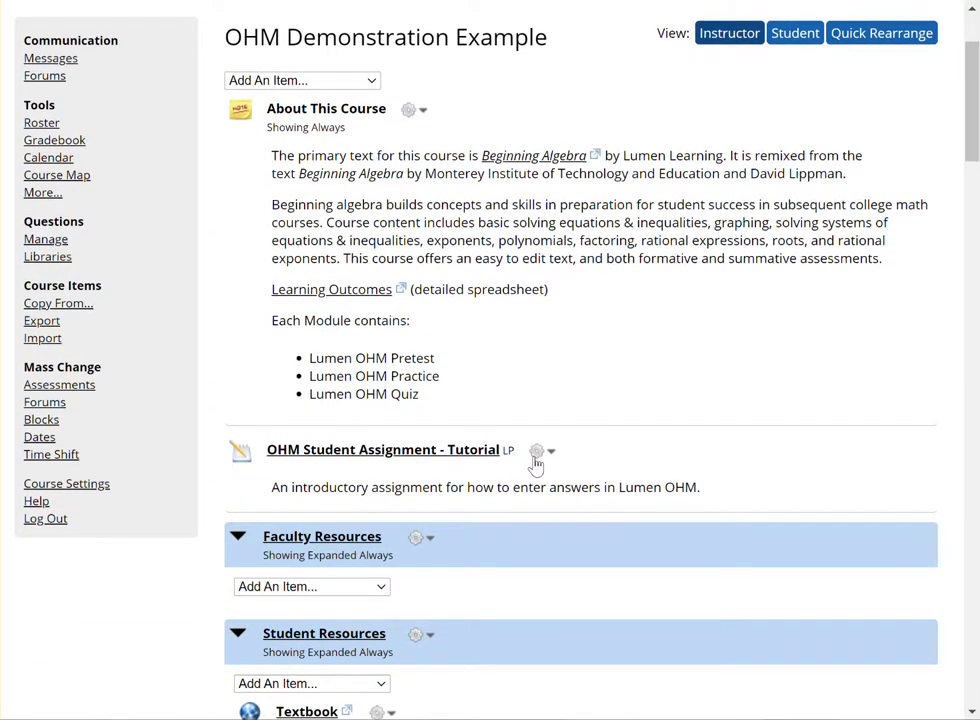
pyautogui.click(536, 455)
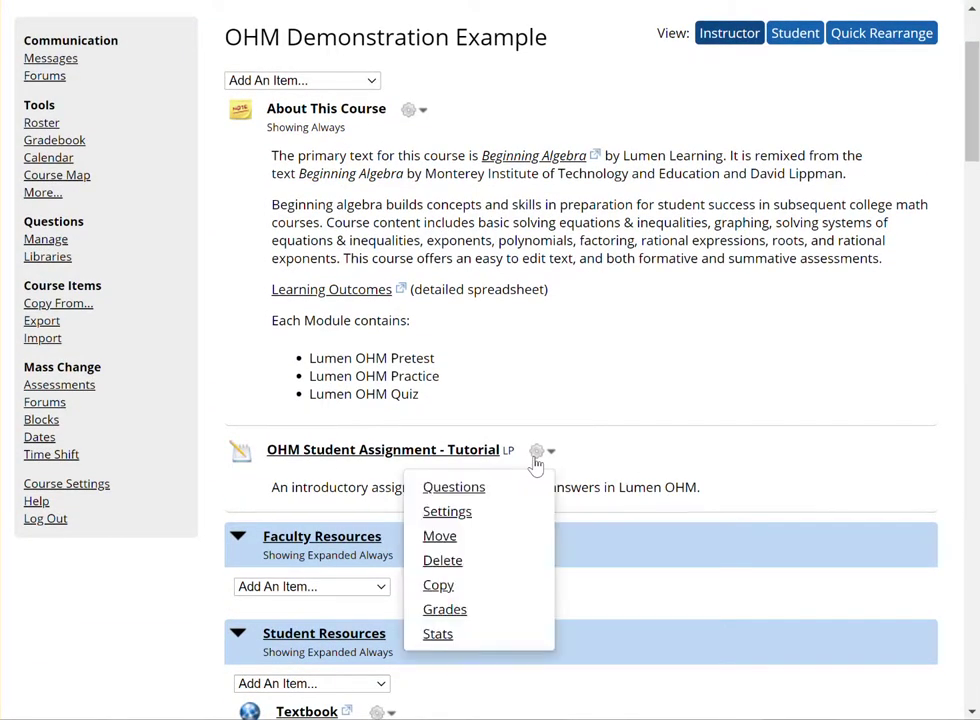
pyautogui.click(510, 515)
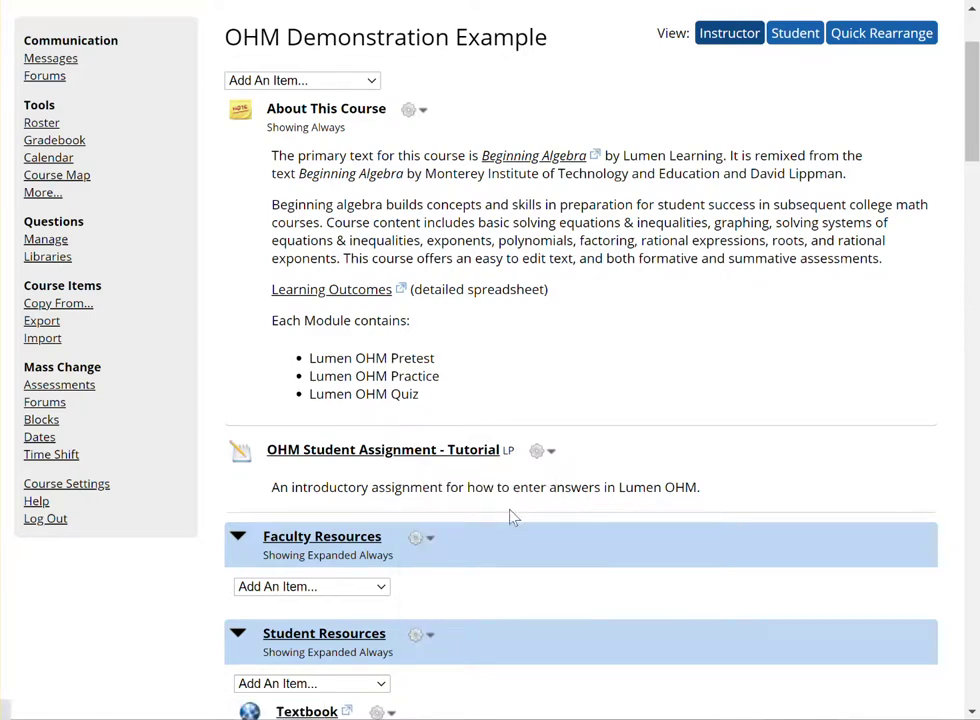
# Change the tutorial's Gradebook Category in Core Options from Default to Homework.
pyautogui.scroll(-3, 510, 515)
pyautogui.scroll(-3, 510, 515)
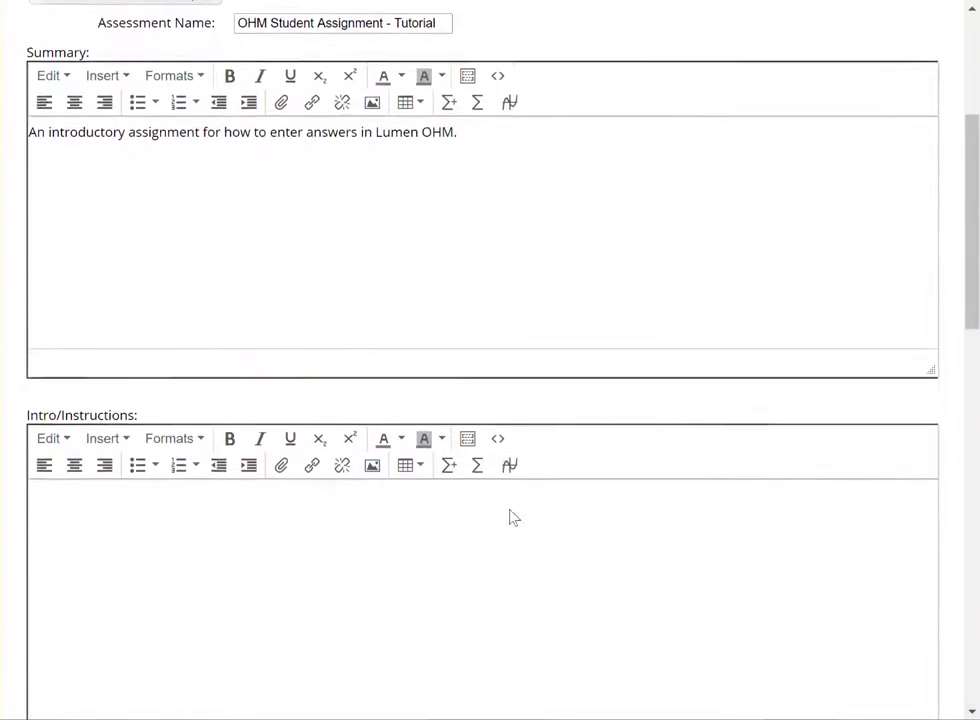
pyautogui.scroll(-4, 510, 515)
pyautogui.scroll(-3, 510, 515)
pyautogui.scroll(-6, 510, 515)
pyautogui.scroll(-2, 510, 516)
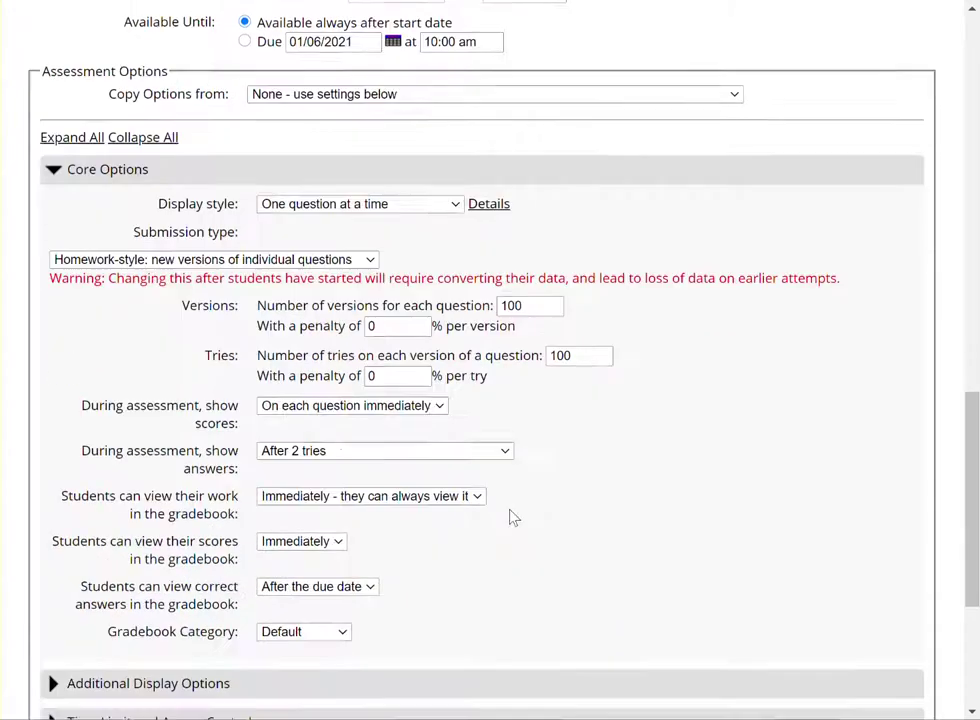
pyautogui.scroll(-1, 510, 516)
pyautogui.scroll(-1, 500, 516)
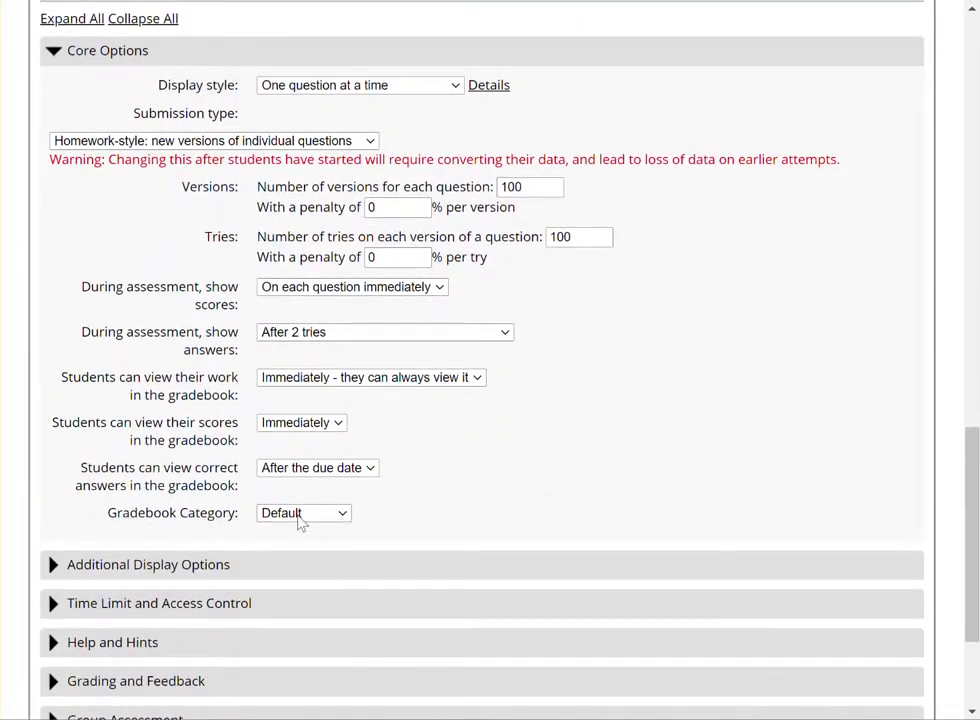
pyautogui.click(343, 515)
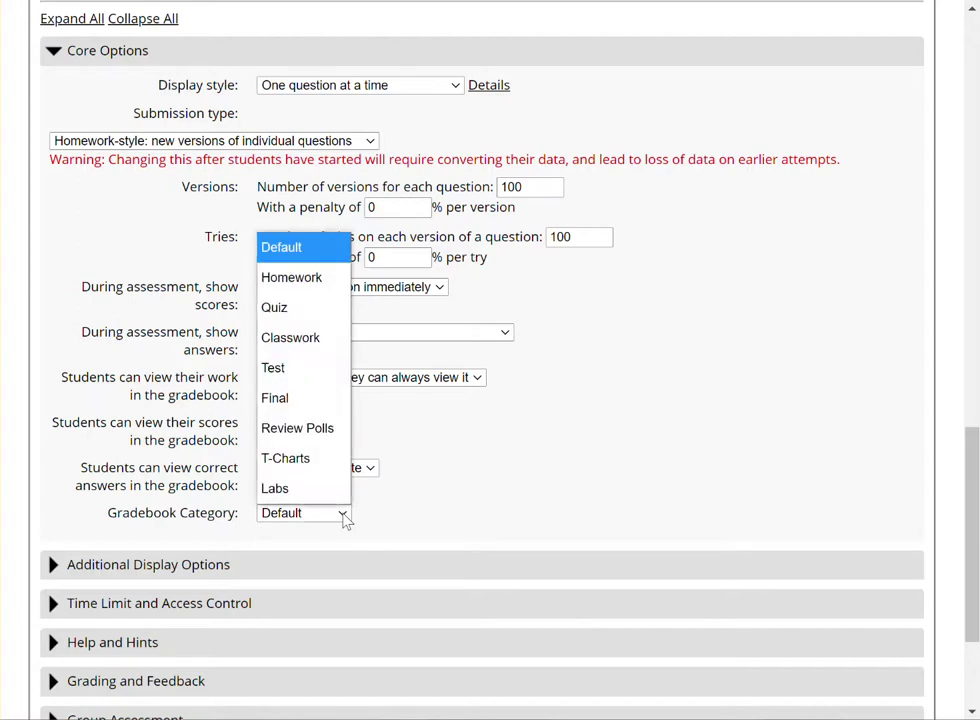
pyautogui.click(309, 282)
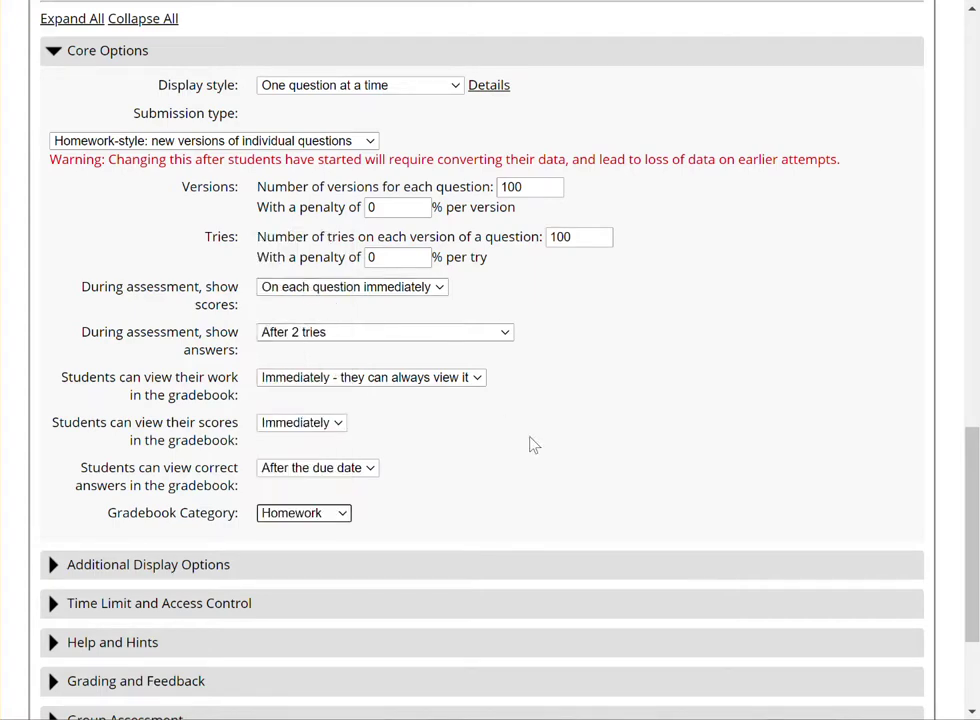
# Save the tutorial assignment's changed settings.
pyautogui.scroll(-1, 533, 444)
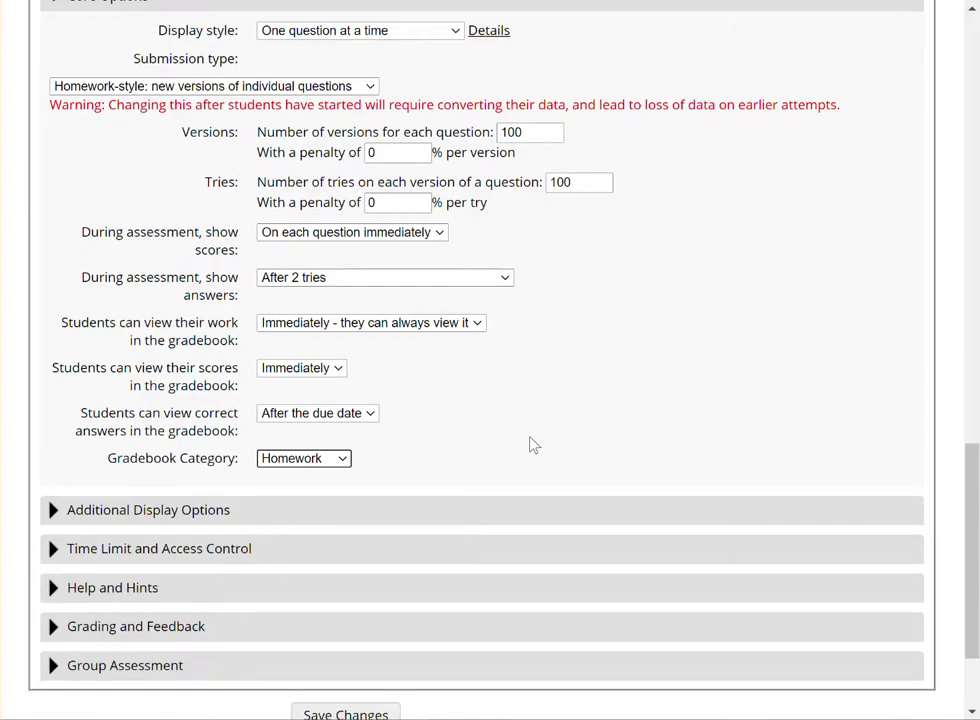
pyautogui.scroll(2, 533, 444)
pyautogui.scroll(5, 533, 444)
pyautogui.scroll(2, 533, 444)
pyautogui.scroll(4, 533, 444)
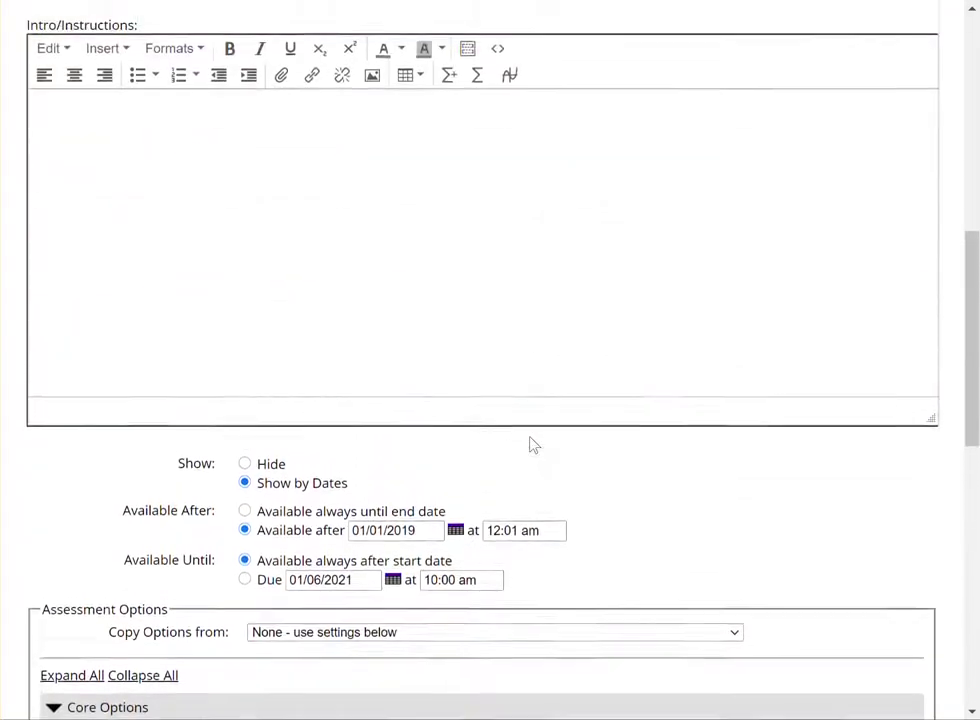
pyautogui.scroll(6, 533, 444)
pyautogui.scroll(2, 533, 444)
pyautogui.scroll(2, 533, 444)
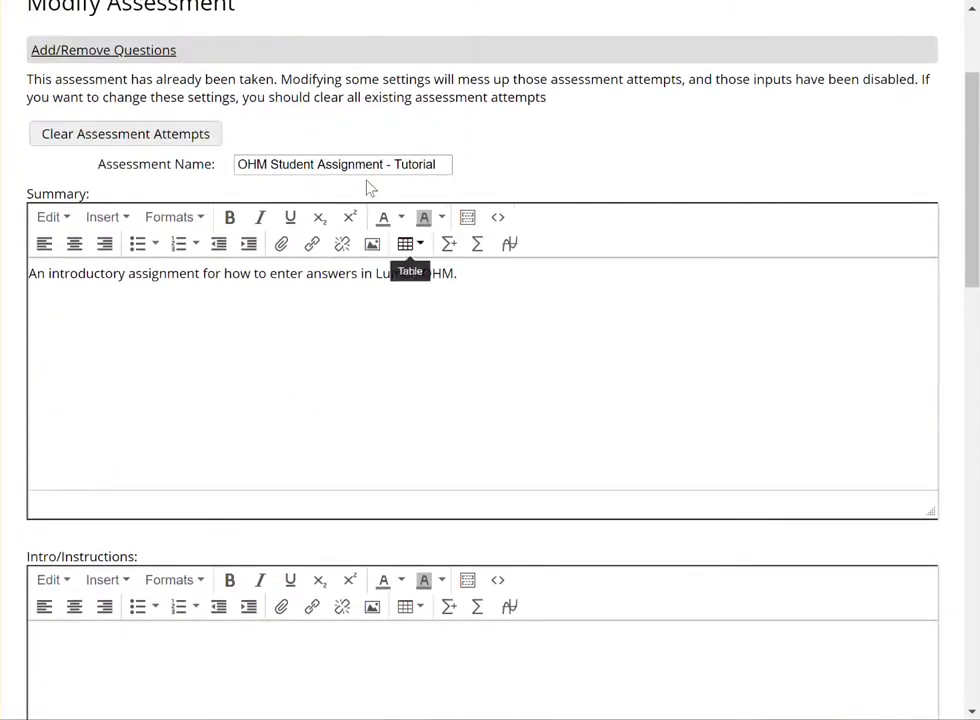
pyautogui.scroll(-1, 453, 521)
pyautogui.scroll(-6, 451, 517)
pyautogui.scroll(-6, 453, 523)
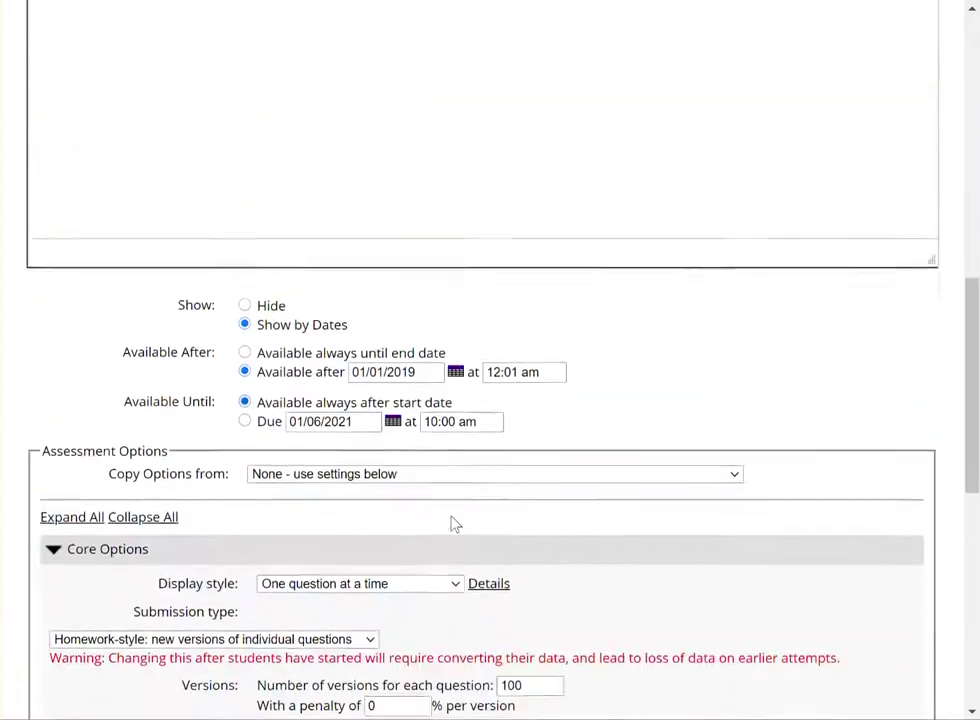
pyautogui.scroll(-1, 451, 521)
pyautogui.scroll(-5, 453, 525)
pyautogui.scroll(-2, 453, 516)
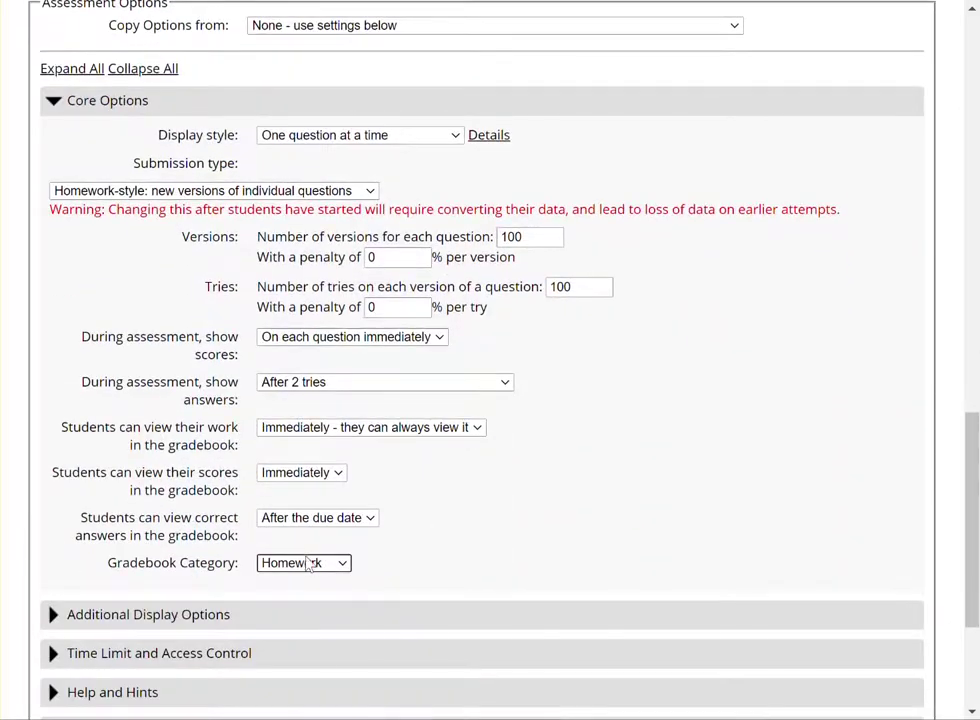
pyautogui.scroll(-3, 396, 556)
pyautogui.scroll(-2, 396, 554)
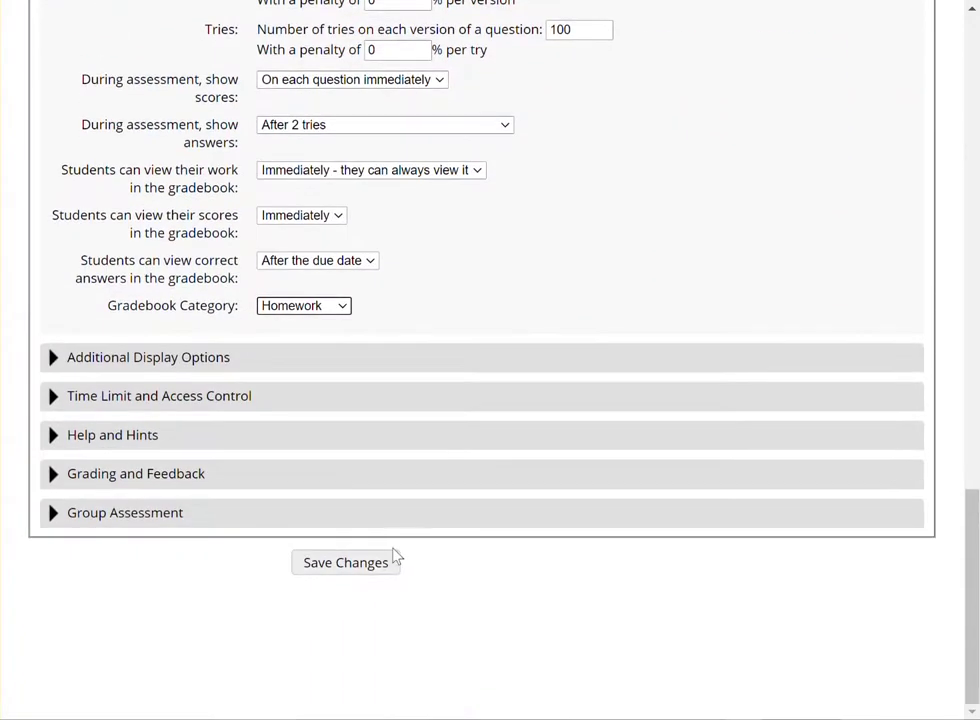
pyautogui.click(339, 568)
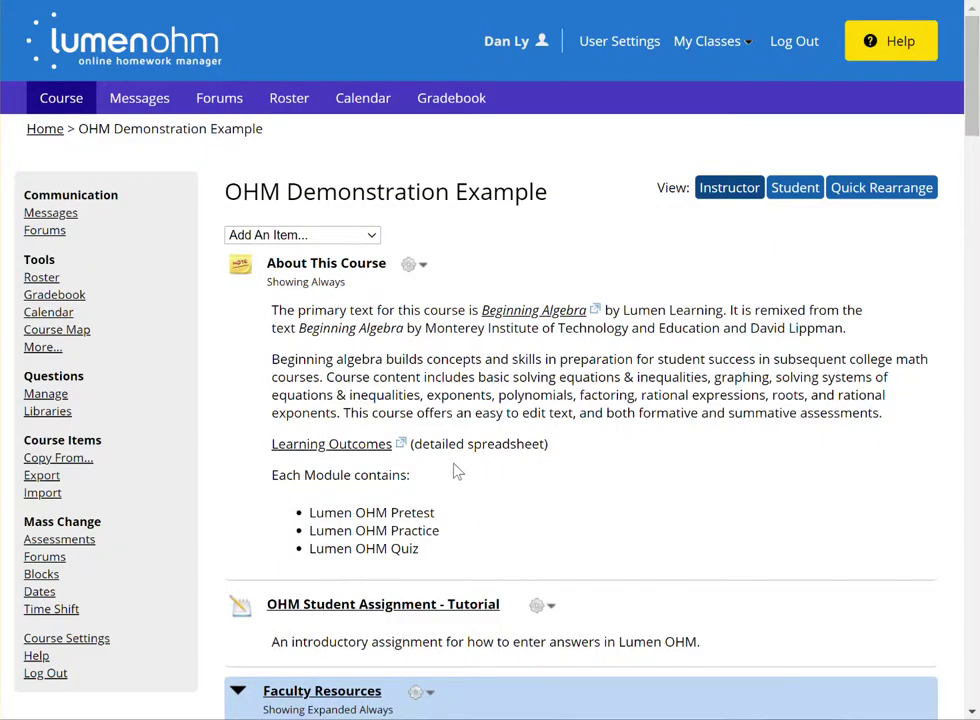
# Open the gradebook and scroll right to the OHM Student Assignment - Tutorial column.
pyautogui.click(60, 298)
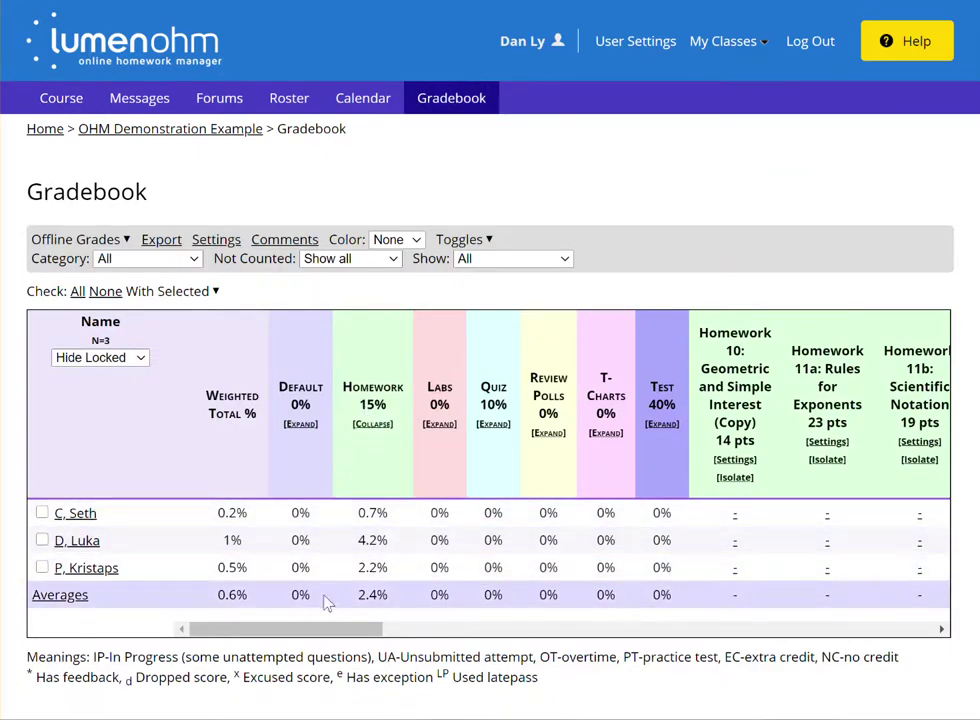
pyautogui.moveTo(287, 630)
pyautogui.mouseDown()
pyautogui.moveTo(386, 638)
pyautogui.moveTo(778, 627)
pyautogui.mouseUp()
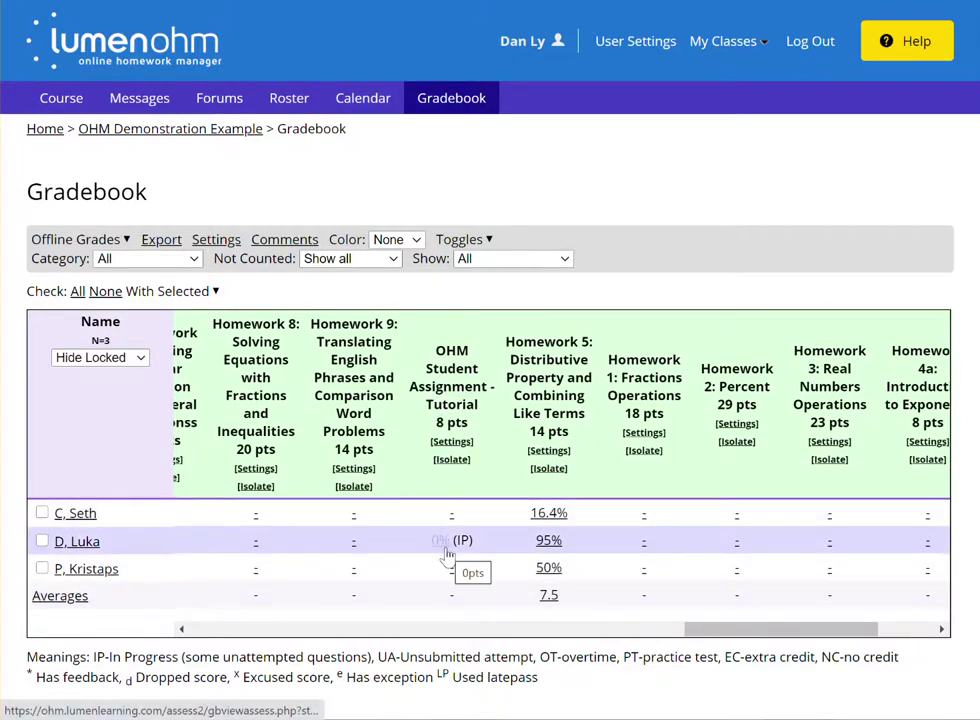
# Open the tutorial's settings from its gradebook column and verify Gradebook Category reads Homework.
pyautogui.click(452, 442)
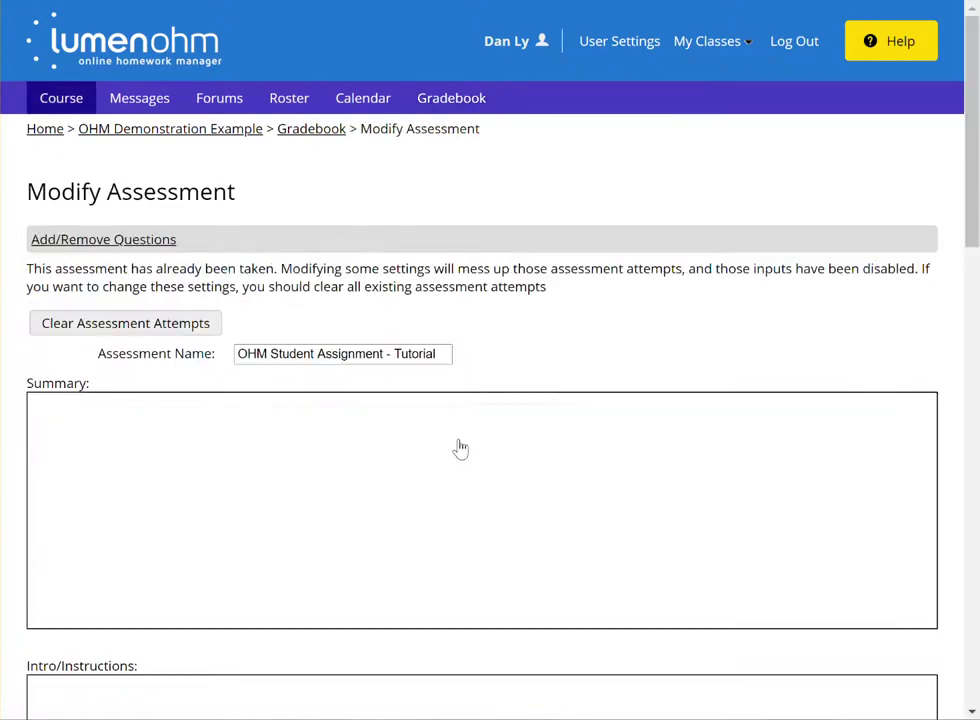
pyautogui.scroll(-3, 459, 447)
pyautogui.scroll(-1, 459, 447)
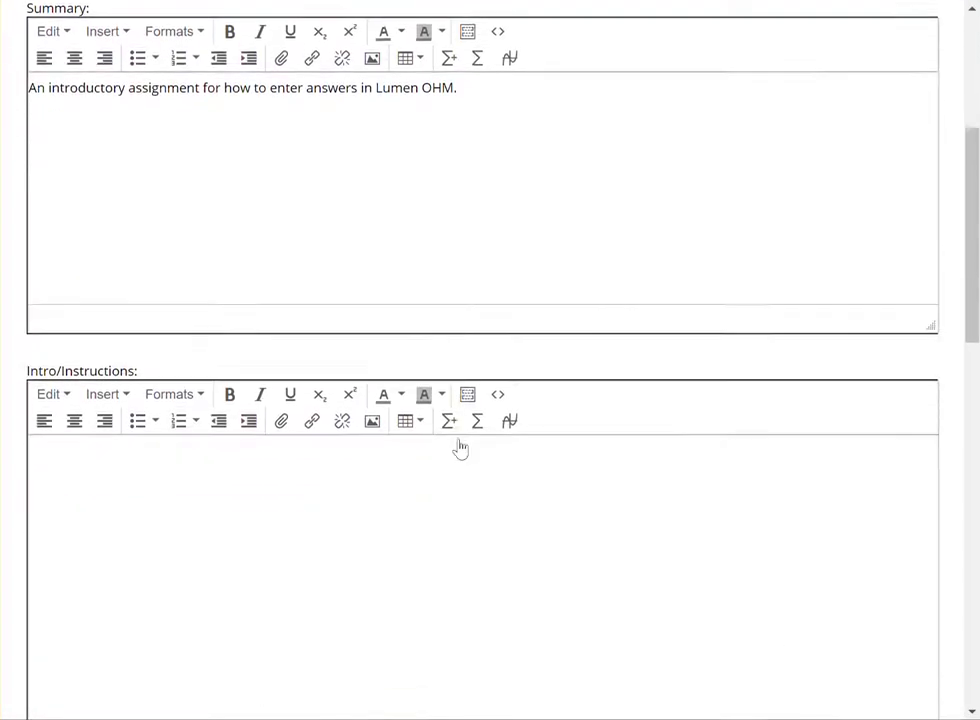
pyautogui.scroll(-4, 459, 447)
pyautogui.scroll(-1, 459, 447)
pyautogui.scroll(-4, 459, 447)
pyautogui.scroll(-1, 460, 447)
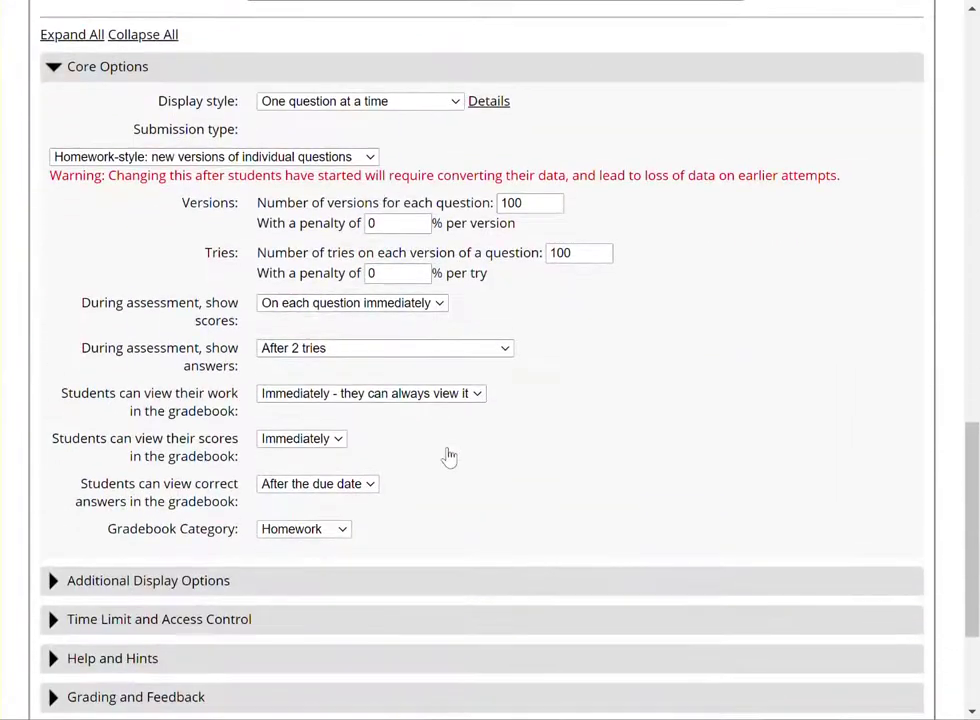